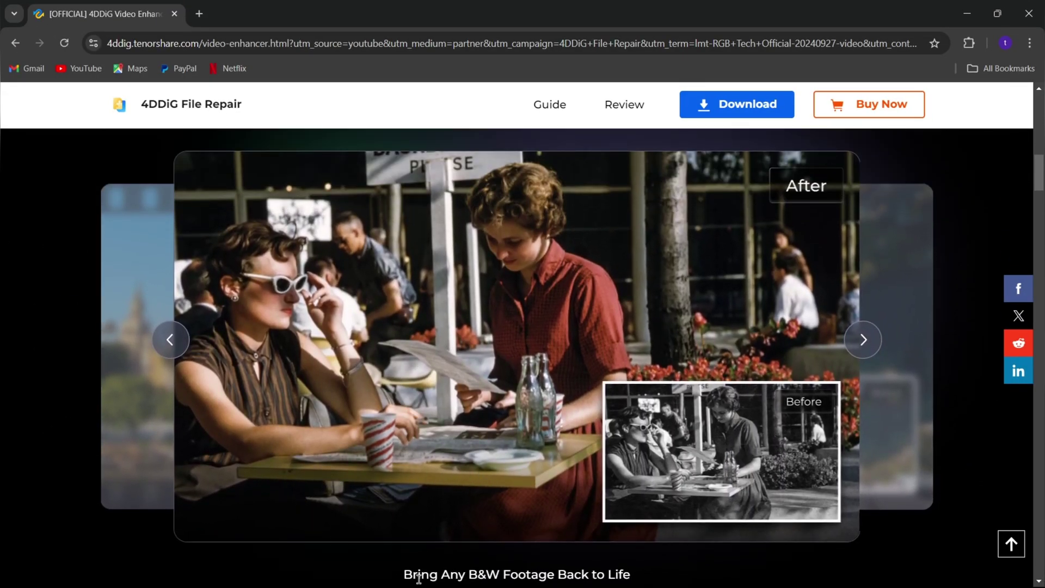
Step: Browse the AI Video Enhancer page and start the free 4DDiG File Repair download
scroll(686, 549, down, 4)
scroll(620, 489, down, 2)
scroll(599, 424, down, 2)
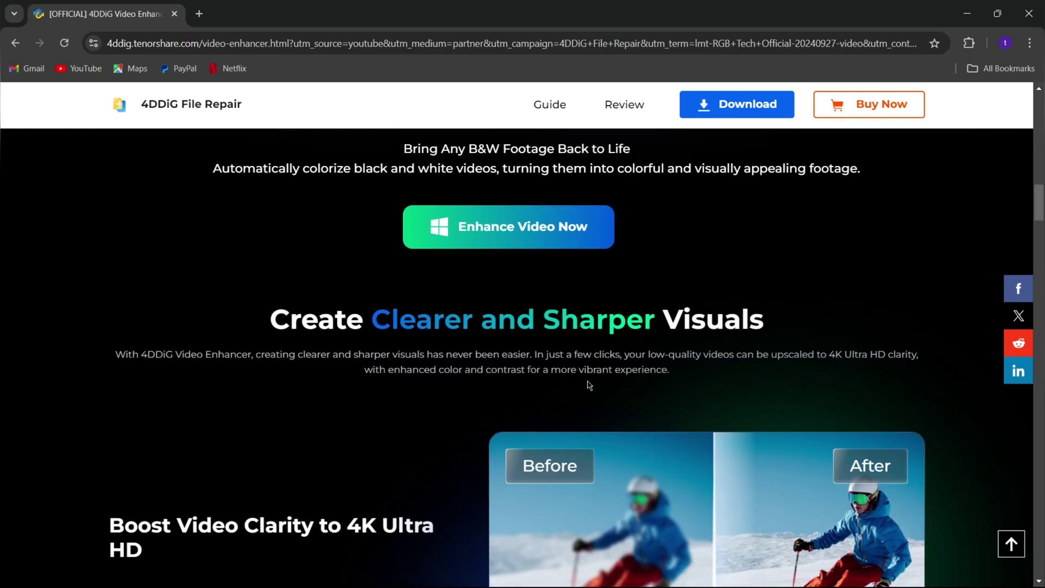
scroll(588, 385, down, 2)
scroll(381, 338, down, 1)
scroll(318, 397, down, 1)
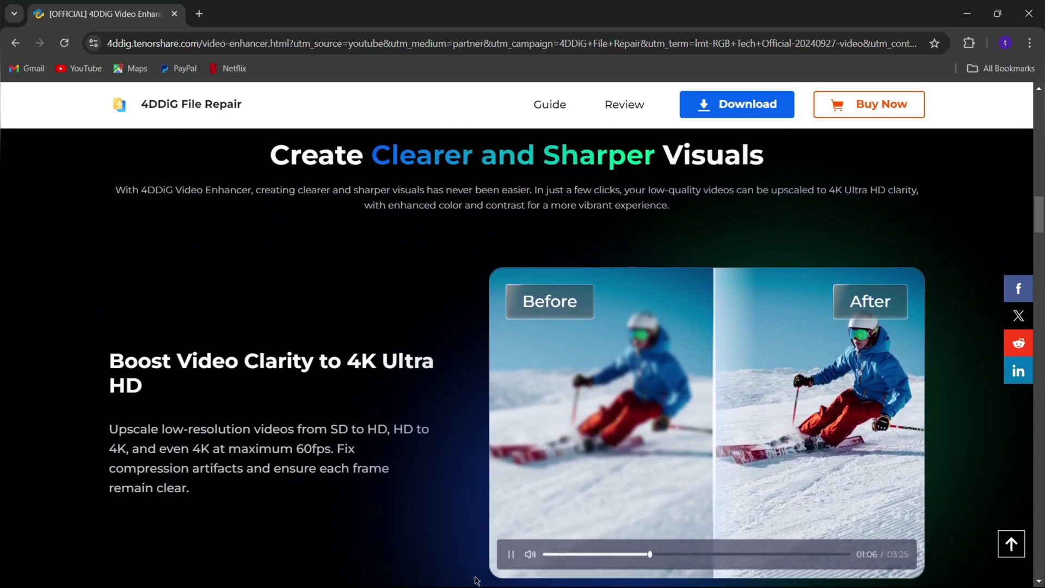
scroll(381, 490, down, 1)
scroll(381, 457, down, 2)
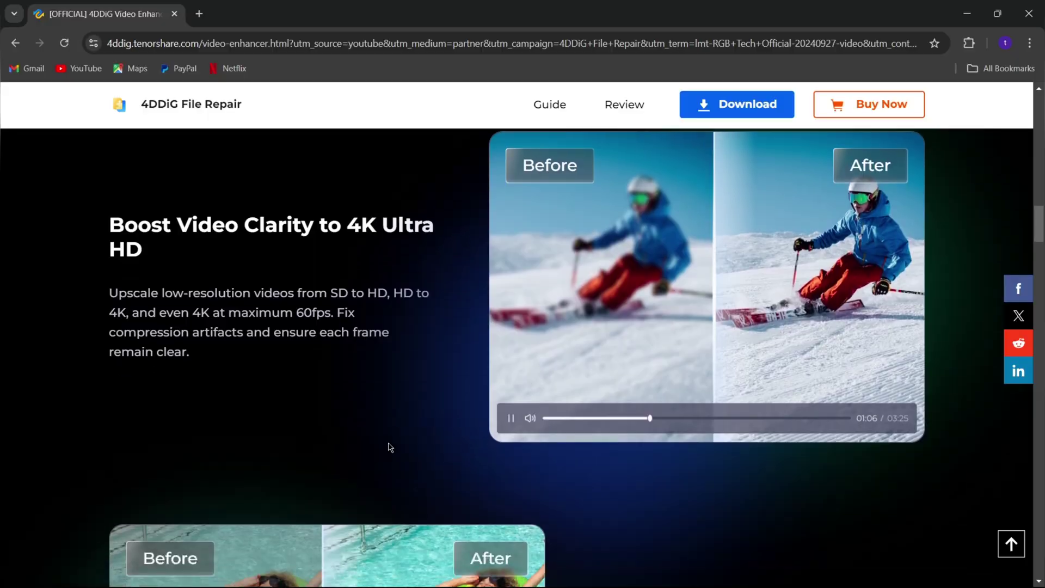
key(Home)
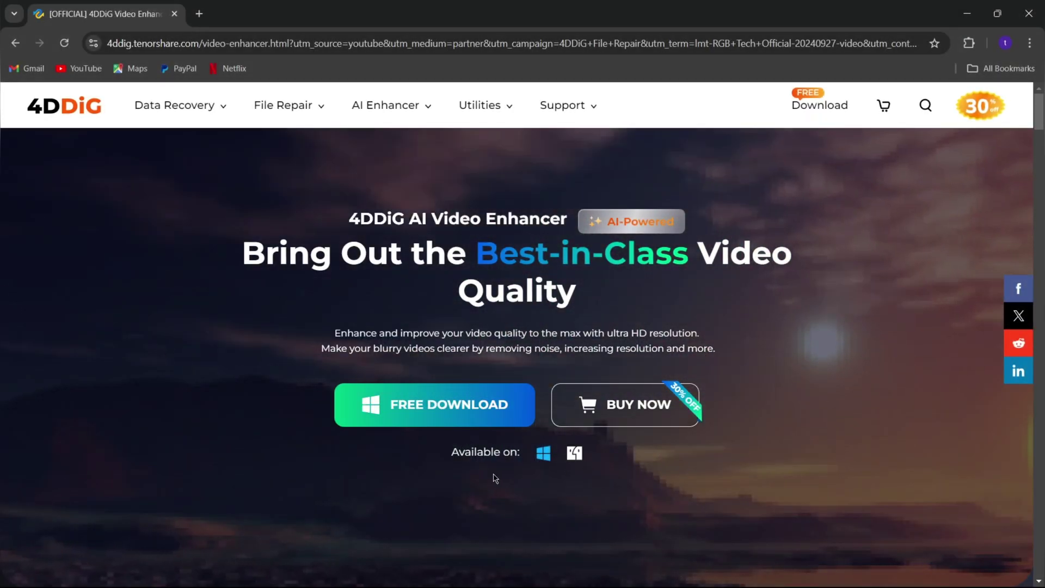
click(419, 405)
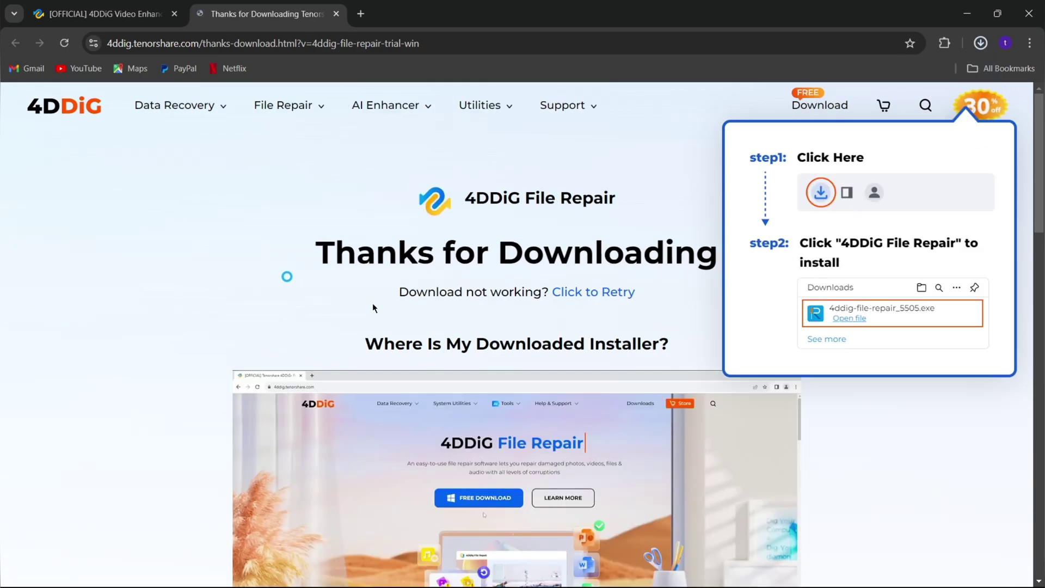
Step: Close the thank-you page and launch Video Enhancer from the AI Enhancer section
click(336, 15)
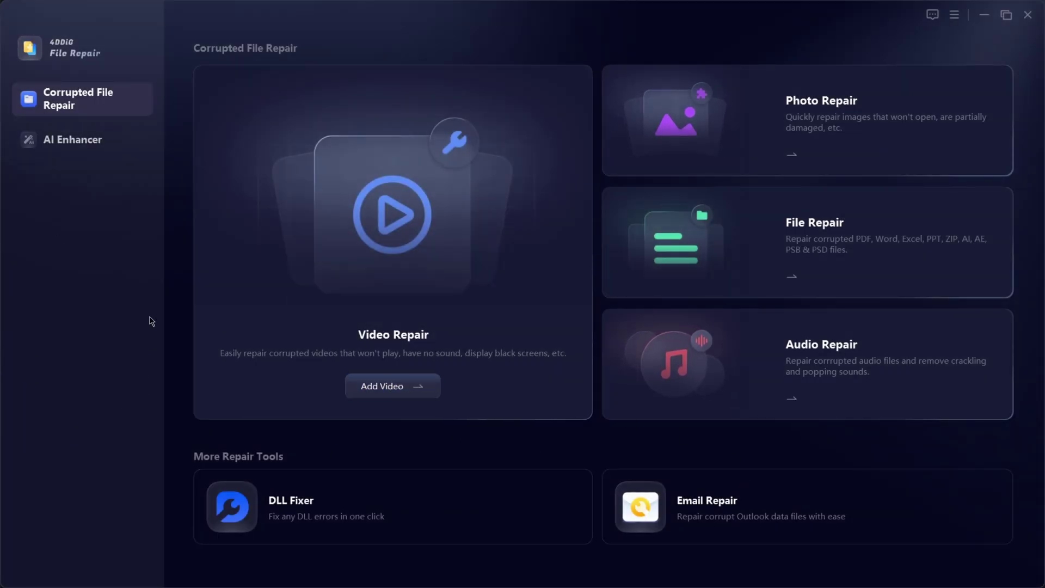
click(84, 154)
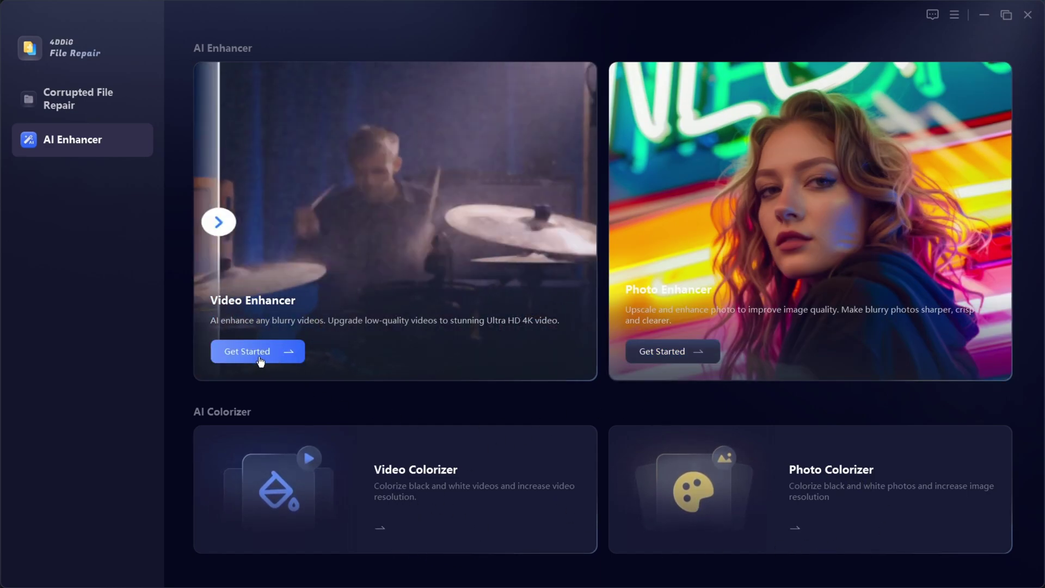
click(261, 353)
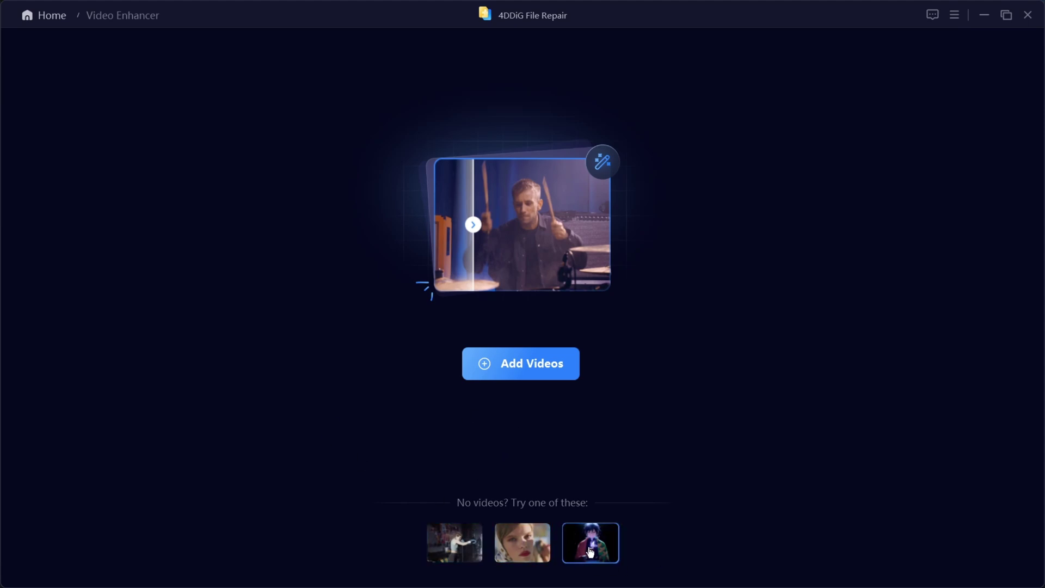
click(521, 364)
Step: Load and play the 426x240 portrait video, then enhance it at X4 with General Model
double_click(226, 275)
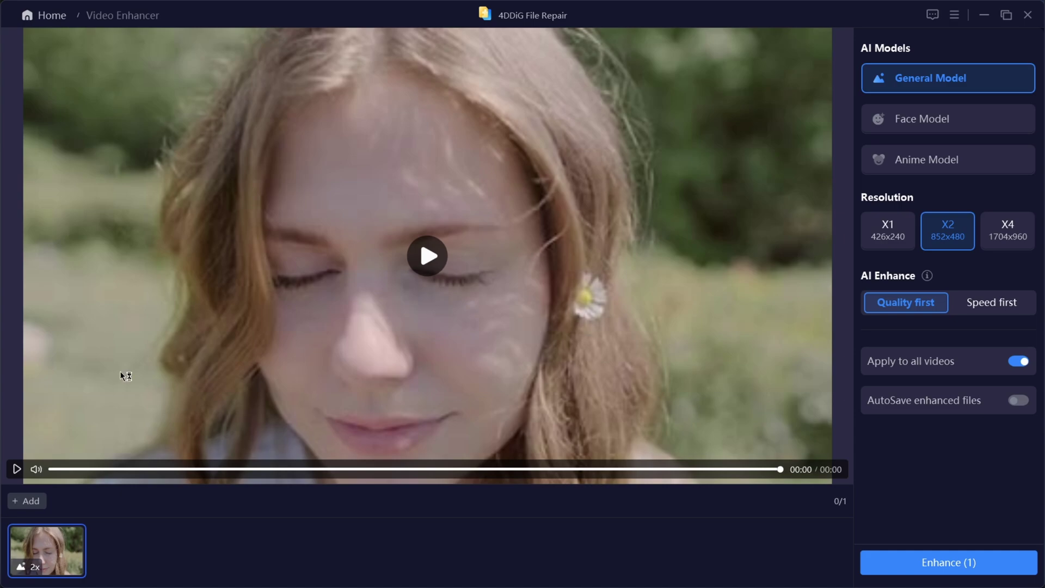
click(418, 257)
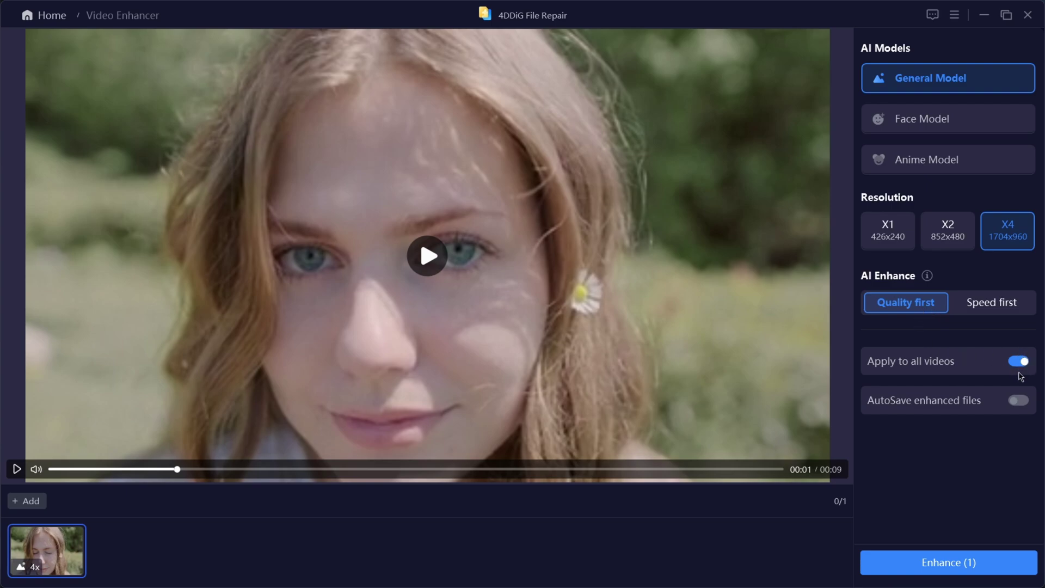
click(922, 562)
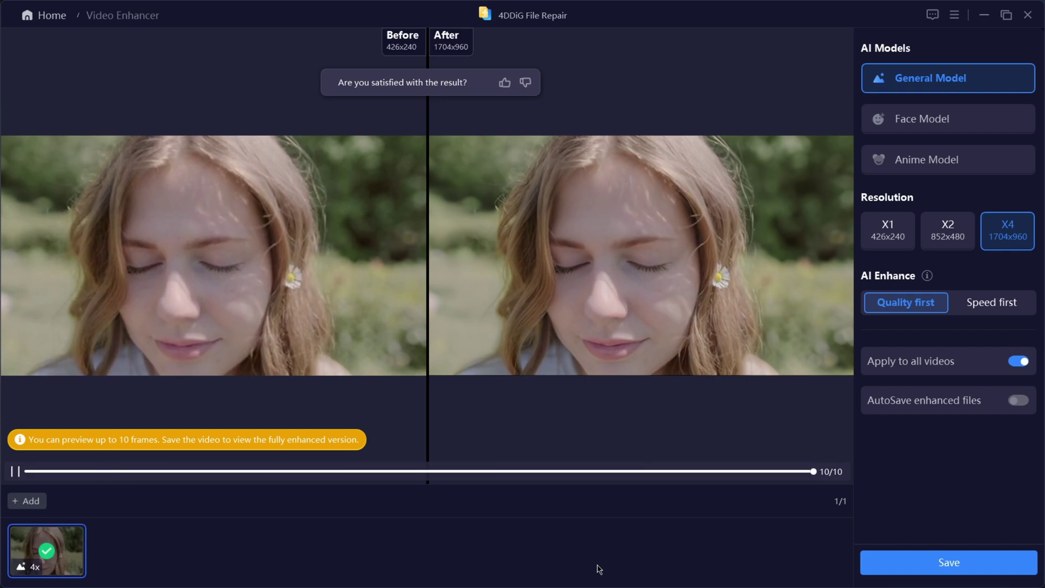
Step: Save the 1704x960 enhanced portrait video to the 4DDiG Video Enhancer folder
click(955, 564)
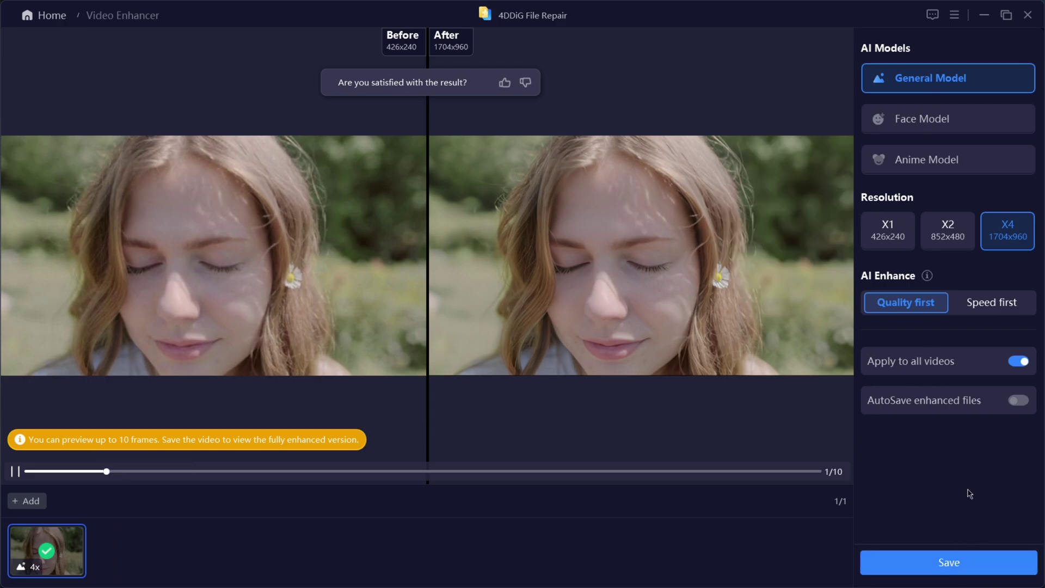
click(482, 349)
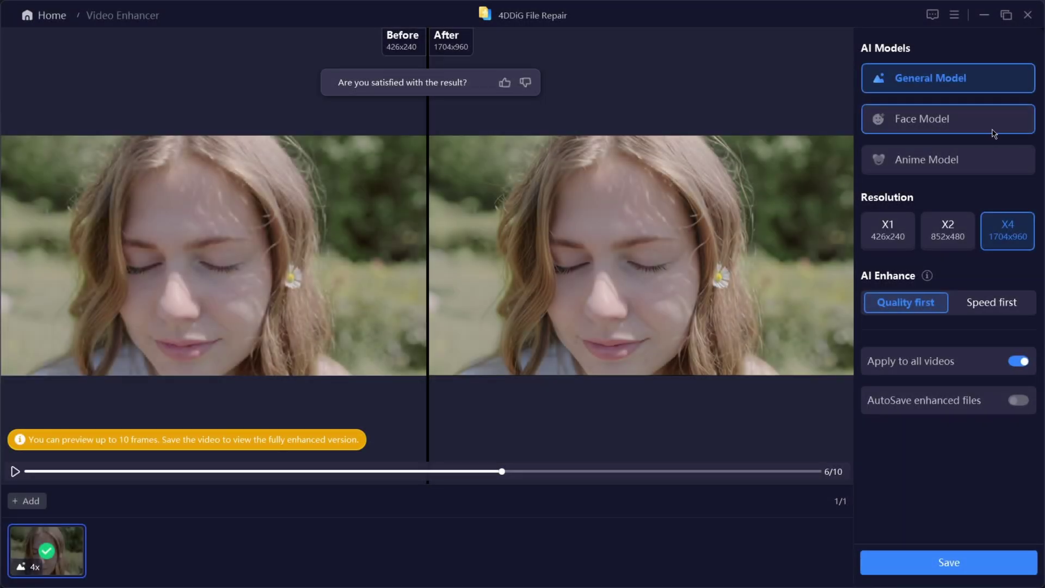
Step: Select the Face Model for the portrait video at X4
click(959, 126)
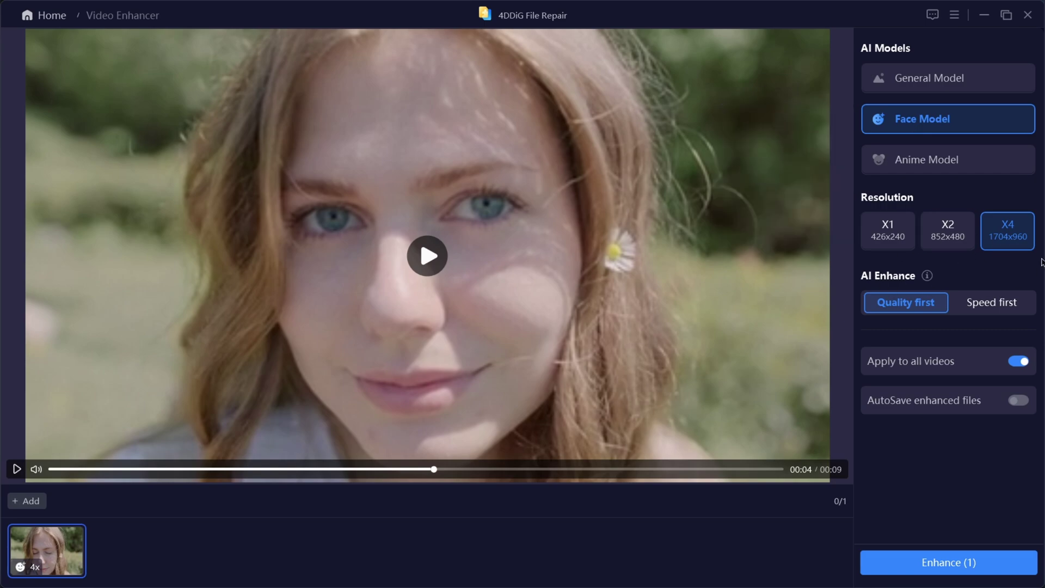
Step: Enhance the portrait video with the Face Model and close the result's player
click(964, 566)
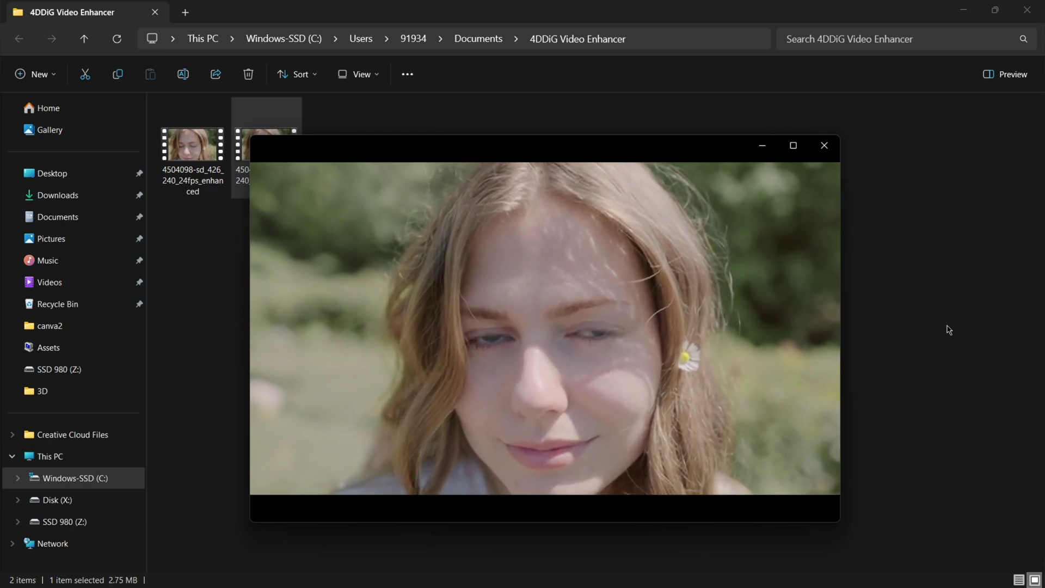
click(824, 145)
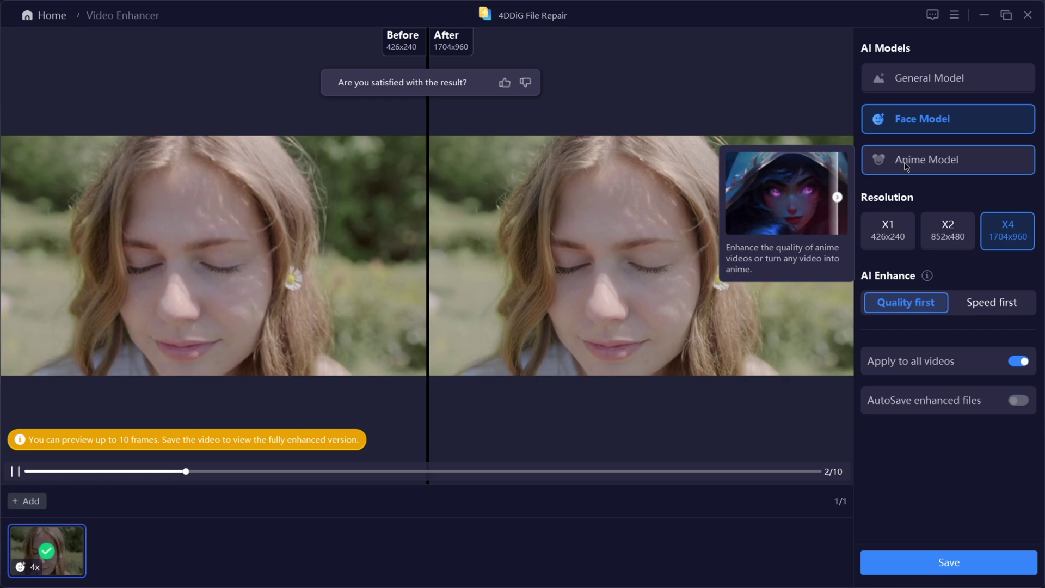
Step: Enhance the portrait video with the Anime Model and save it to the default folder
click(906, 166)
click(952, 563)
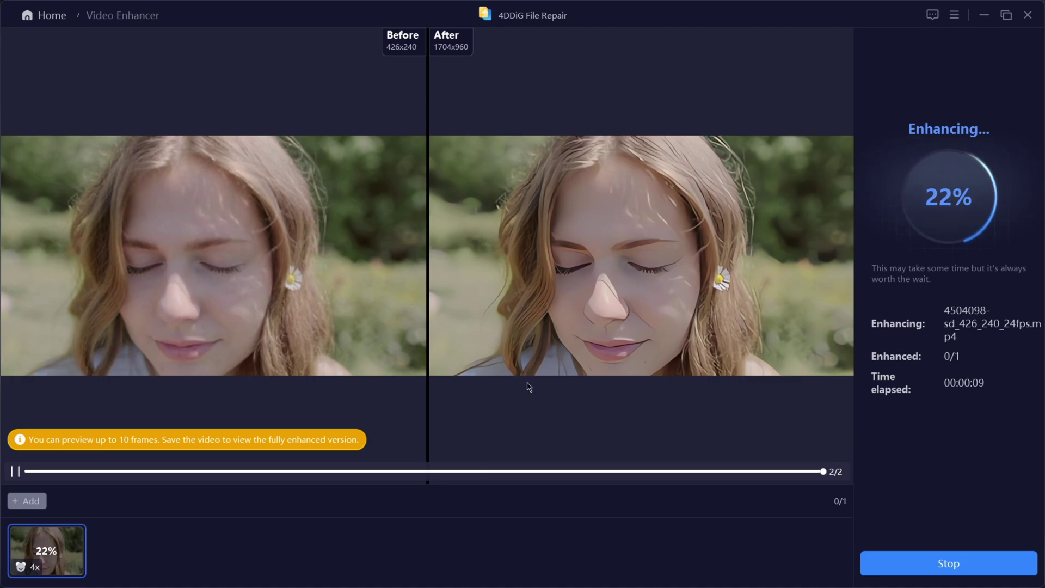
click(975, 565)
key(Return)
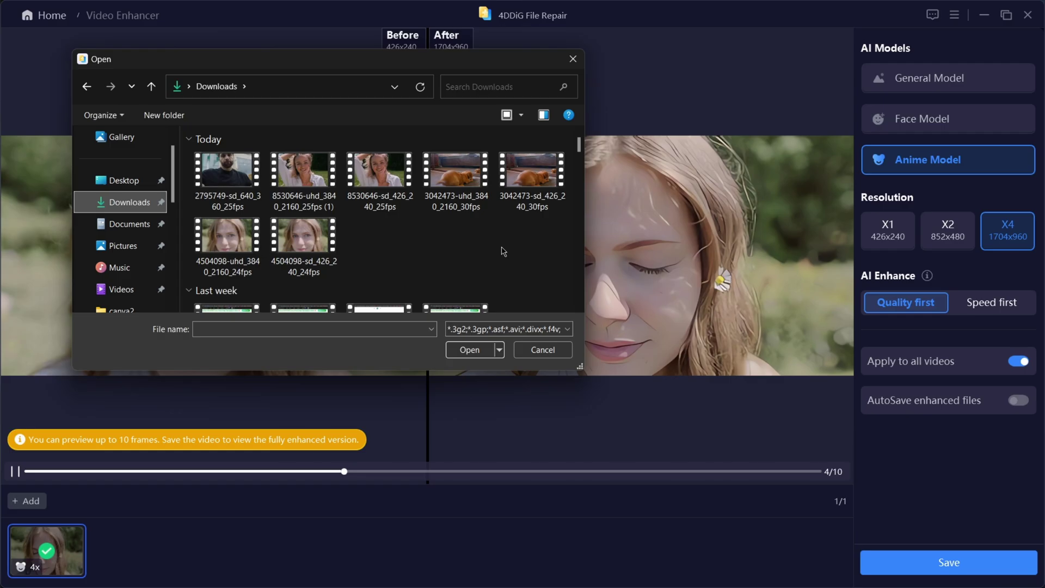
Step: Add the 2795749 street clip from Downloads to the enhancer
double_click(227, 172)
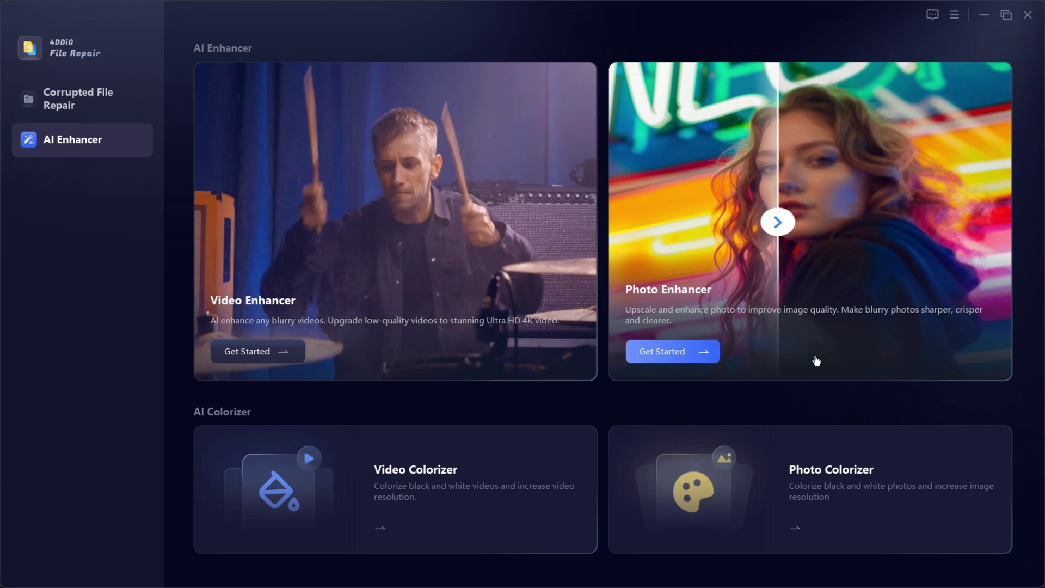
Step: Load a sky photo from Downloads into the Photo Enhancer
click(816, 360)
click(496, 370)
click(126, 202)
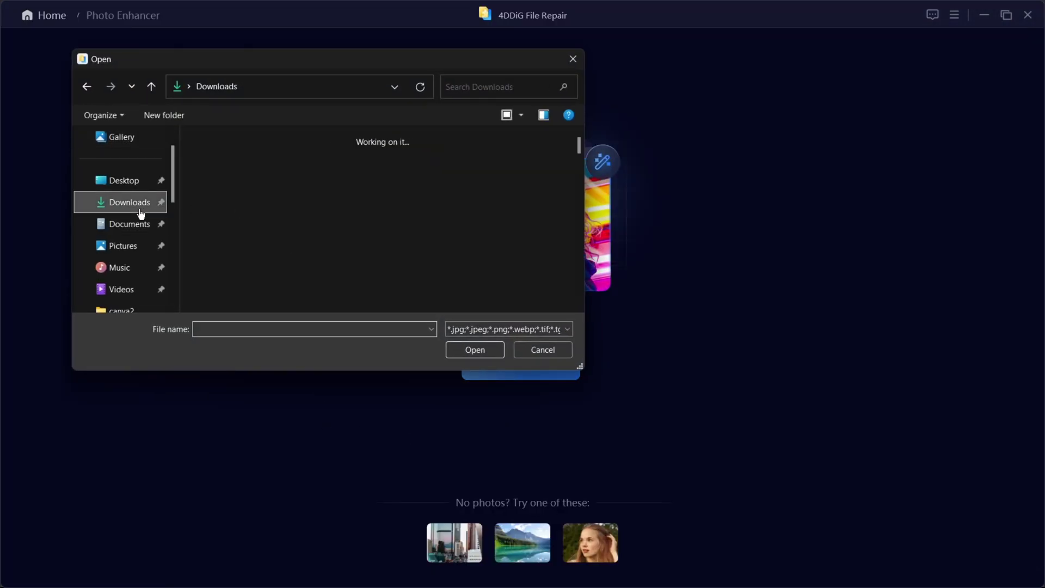
double_click(379, 173)
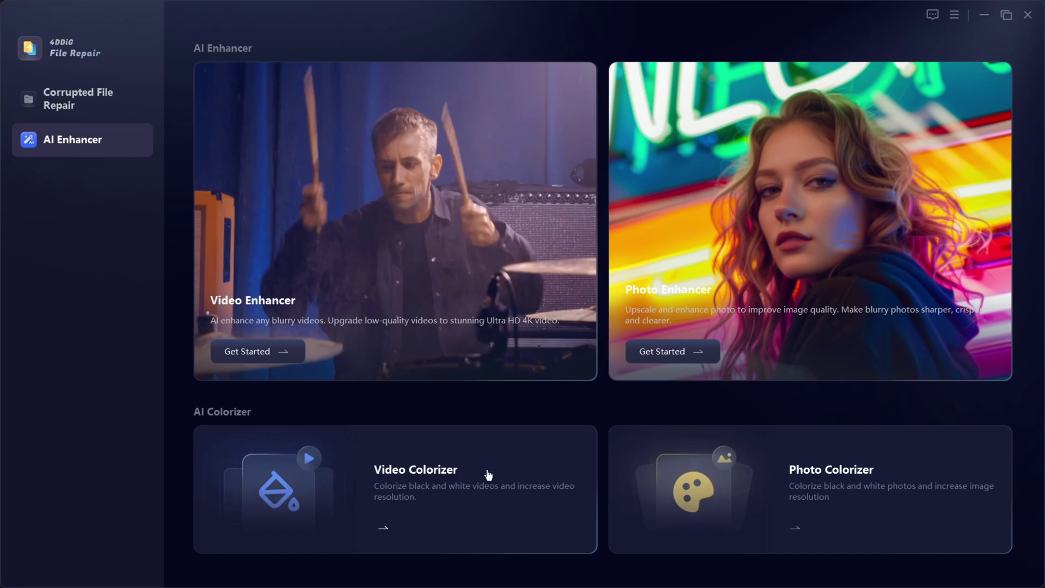
Step: Colorize the sample black-and-white video at 1280x720 with the Face Model
click(452, 523)
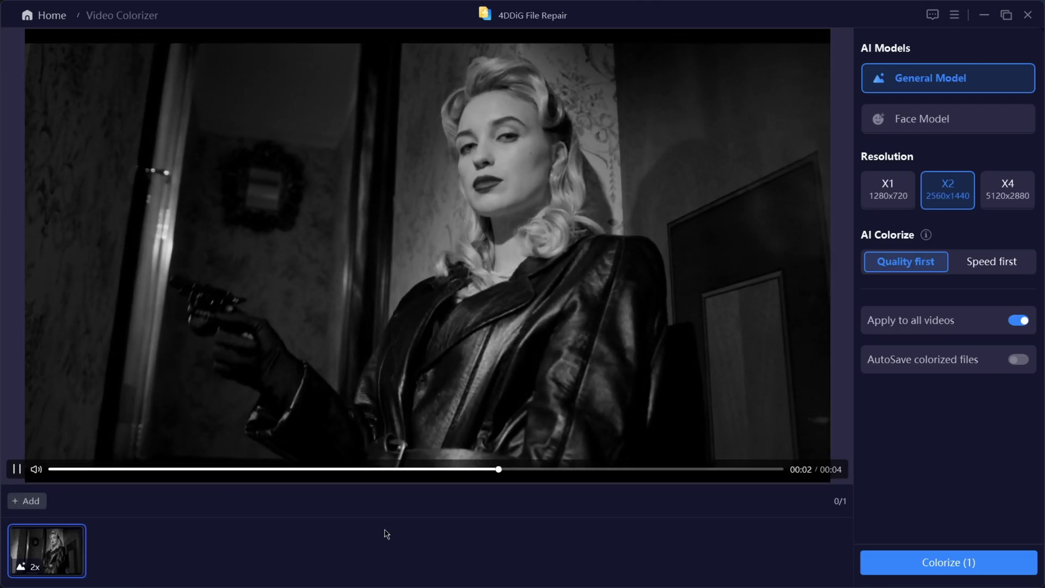
click(887, 187)
click(974, 123)
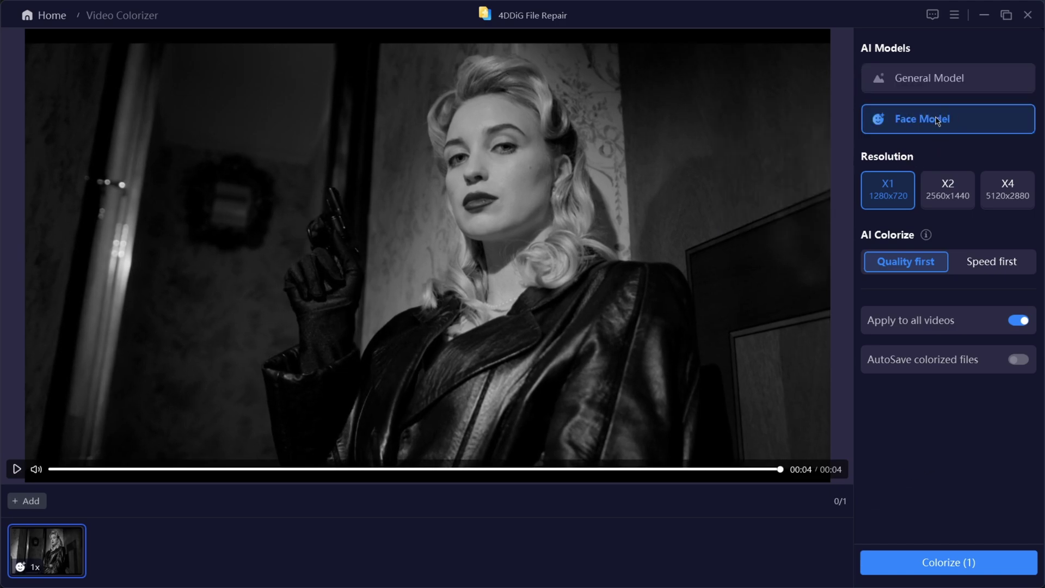
mouse_move(947, 119)
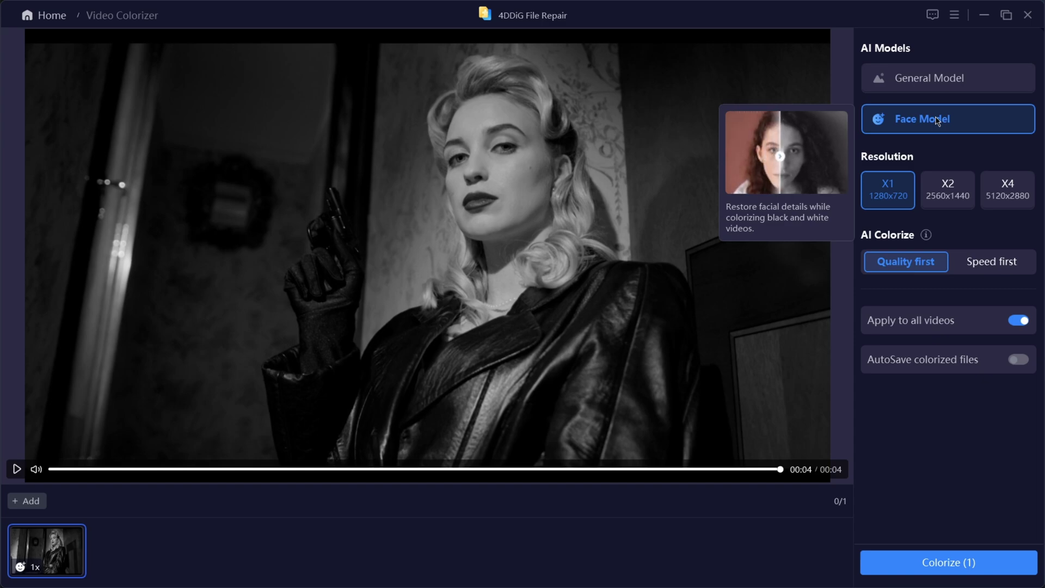
click(933, 564)
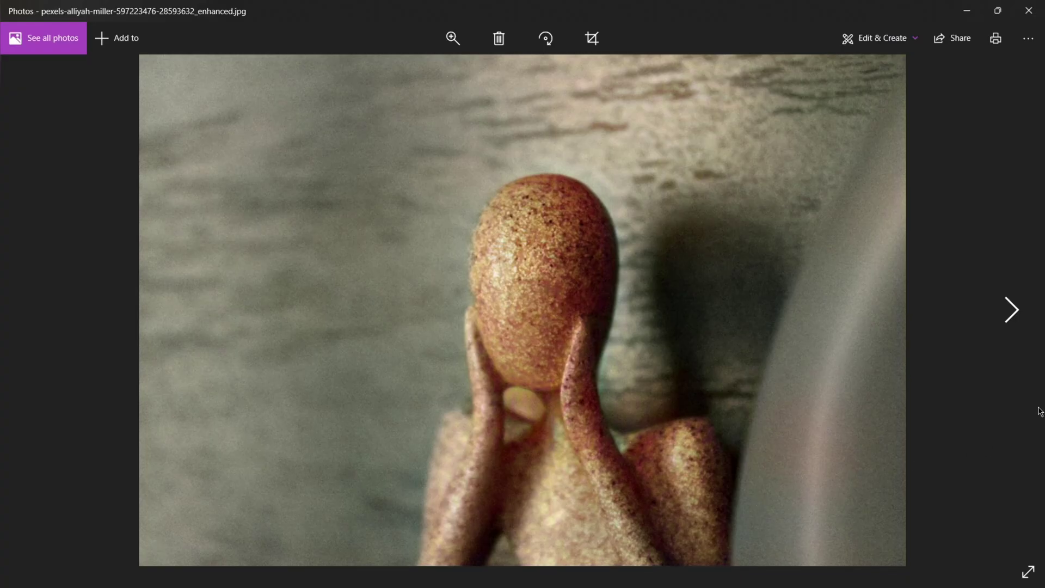
Step: Step through the colorized photos: the lake with the pier, the woman in autumn leaves, and the next image
click(1040, 411)
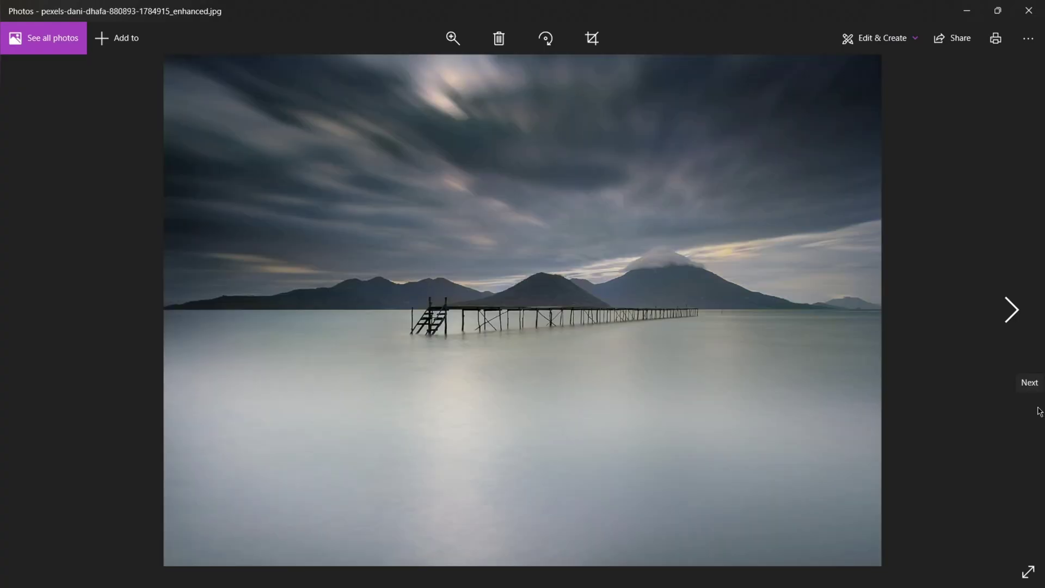
click(1040, 411)
click(1039, 412)
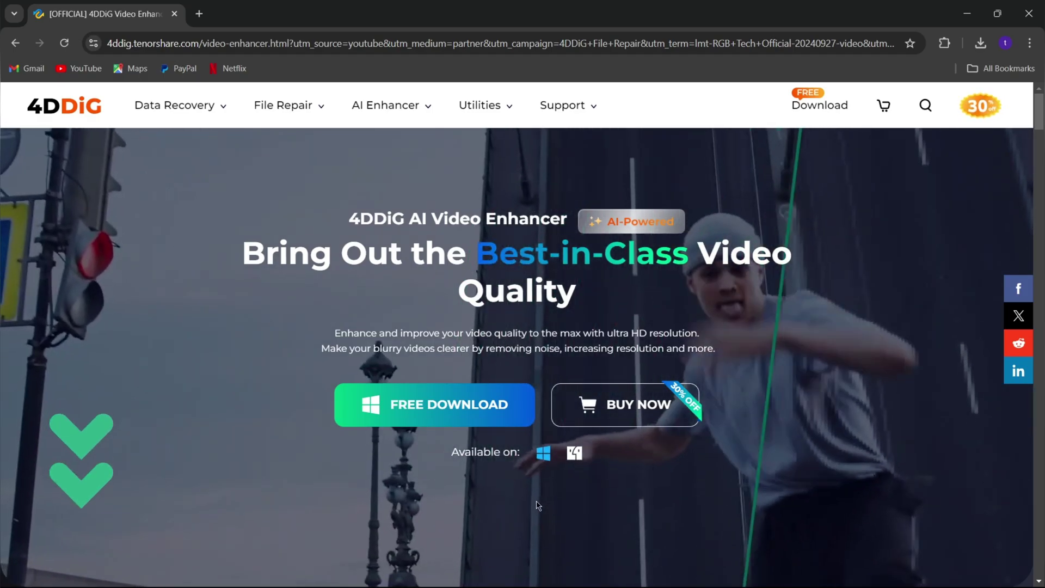
scroll(538, 505, down, 3)
scroll(541, 490, down, 5)
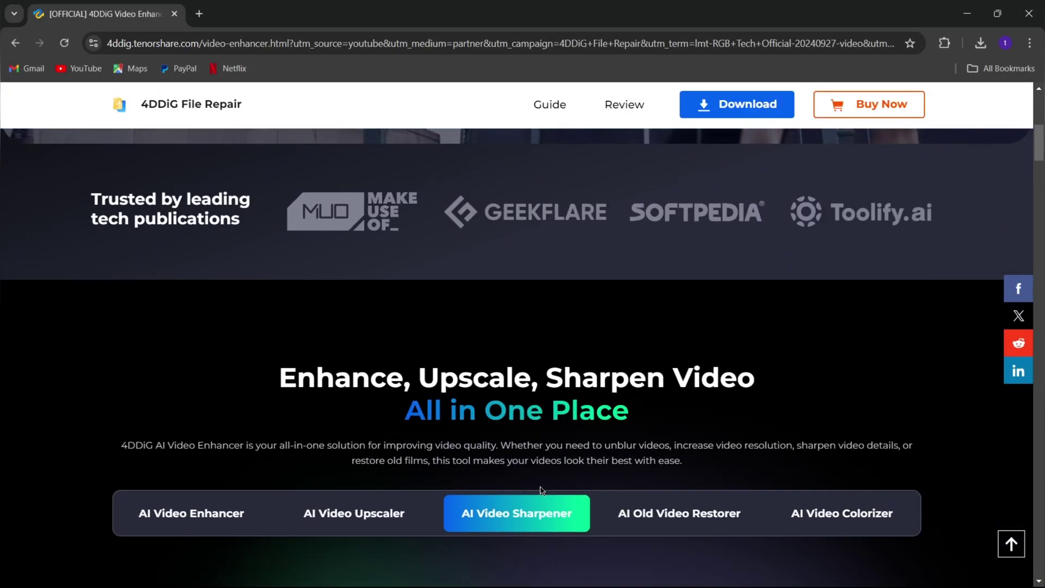
scroll(542, 489, down, 3)
scroll(354, 436, up, 2)
scroll(397, 406, up, 4)
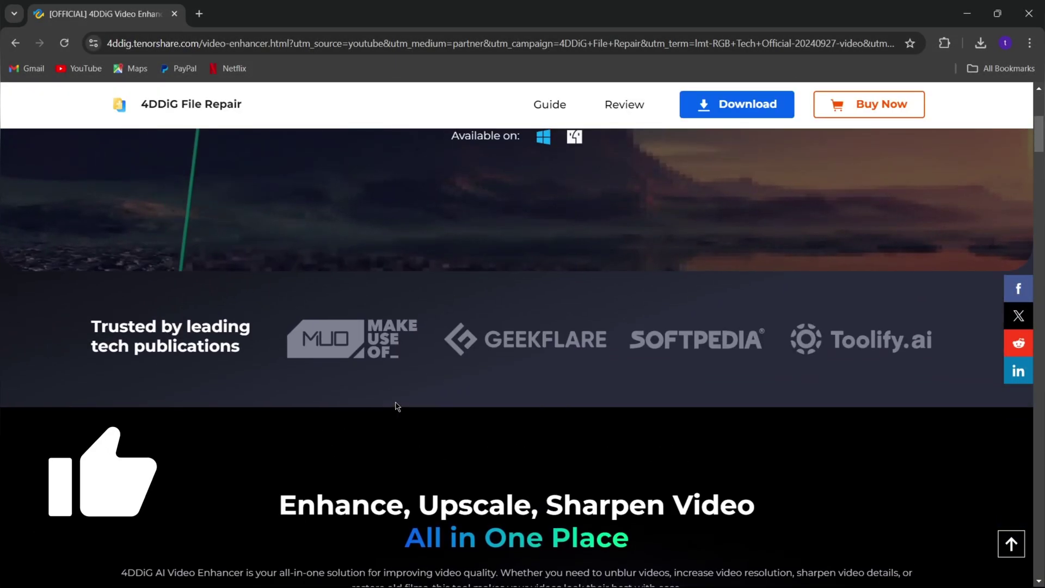
scroll(397, 406, up, 6)
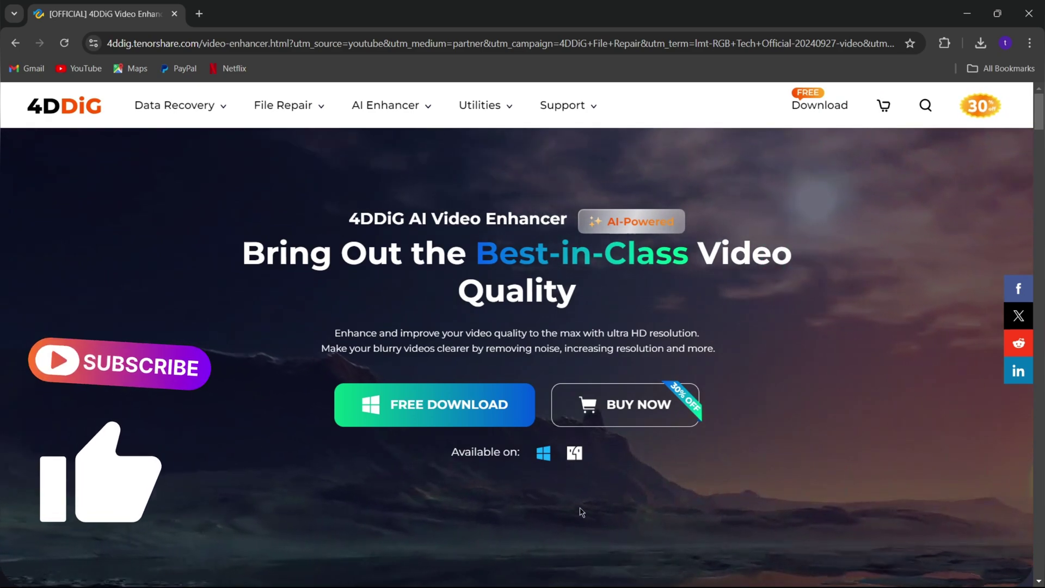